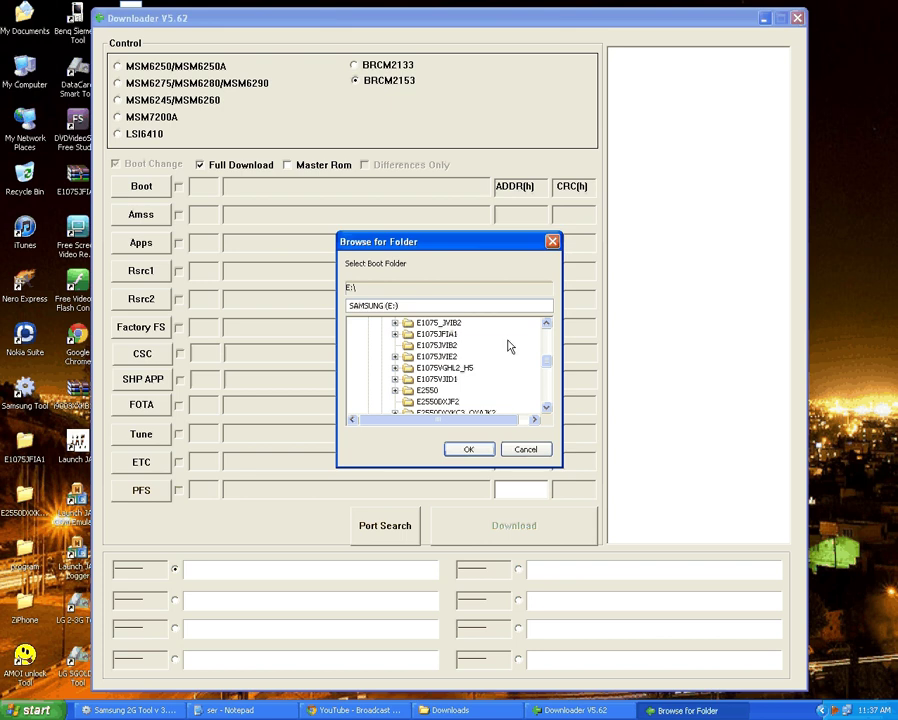
Set the Boot folder to Bootfiles inside S3850XXKC2_OXAKC4, under s3850\S3850XXKC2_OXA on the SAMSUNG (E:) drive
{"action": "scroll", "coordinate": [510, 346], "scroll_direction": "down", "scroll_amount": 2}
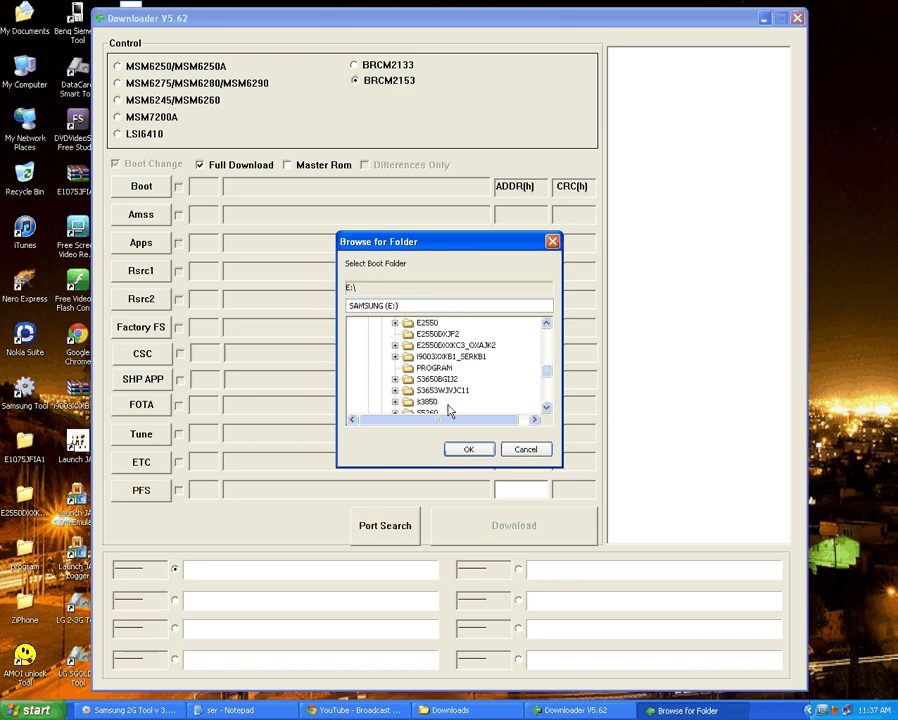
{"action": "double_click", "coordinate": [428, 402]}
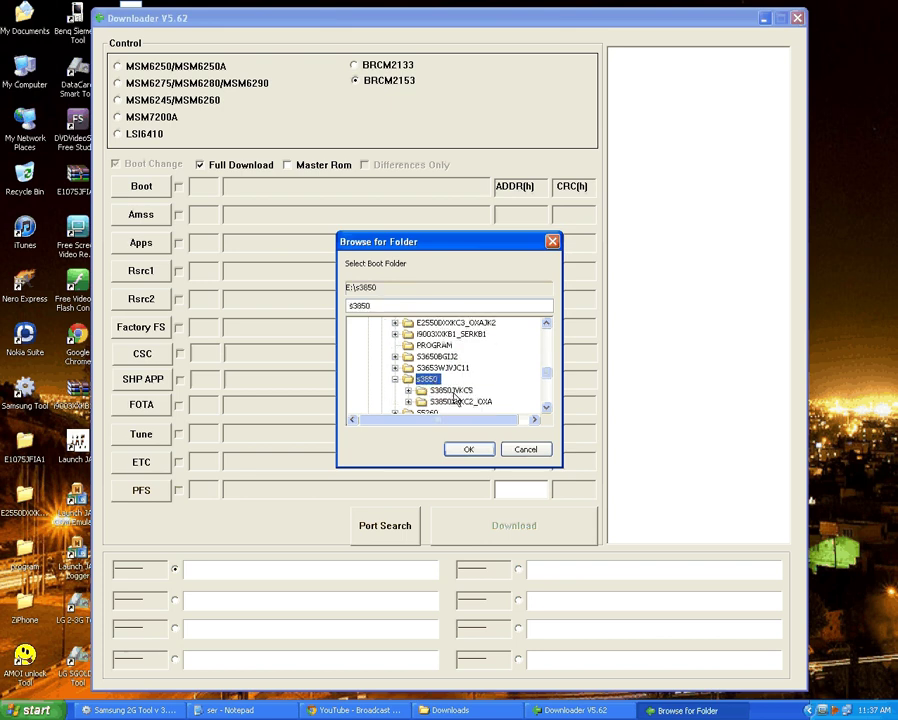
{"action": "double_click", "coordinate": [456, 403]}
{"action": "double_click", "coordinate": [456, 403]}
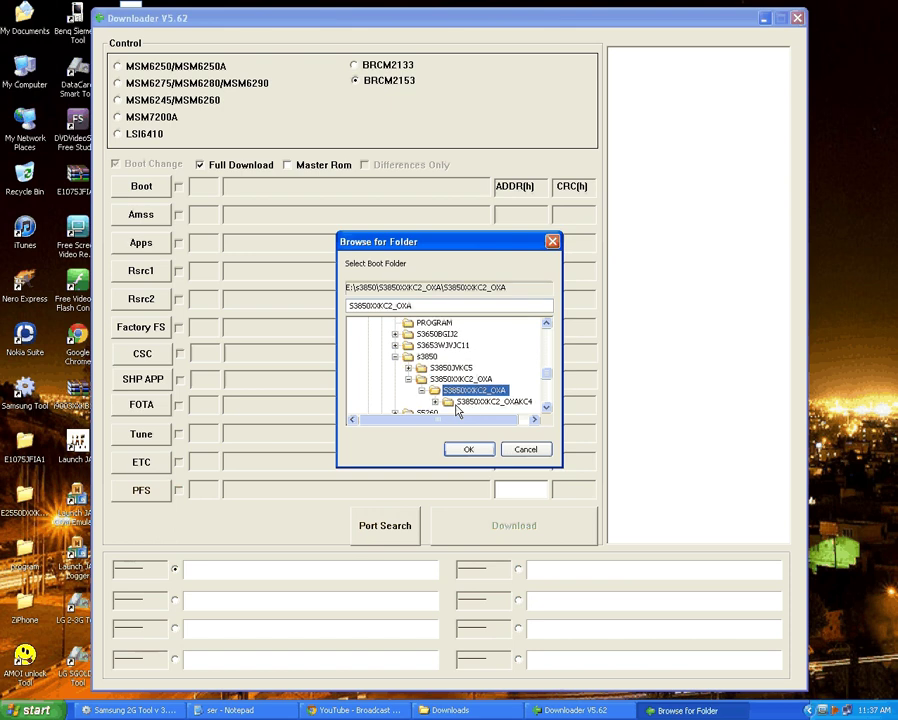
{"action": "double_click", "coordinate": [456, 403]}
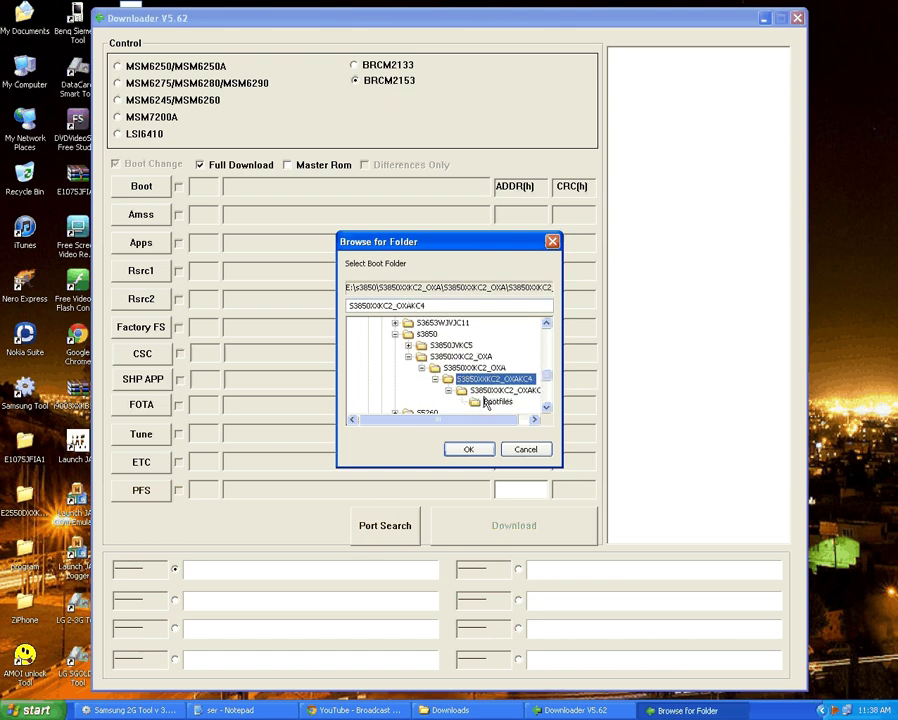
{"action": "left_click", "coordinate": [494, 401]}
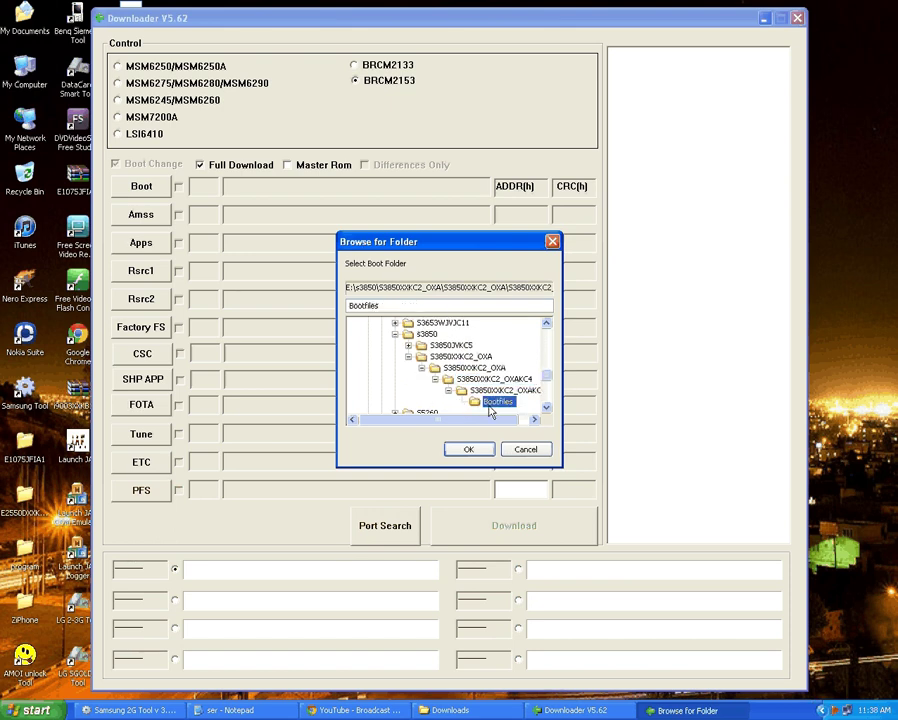
{"action": "left_click", "coordinate": [458, 452]}
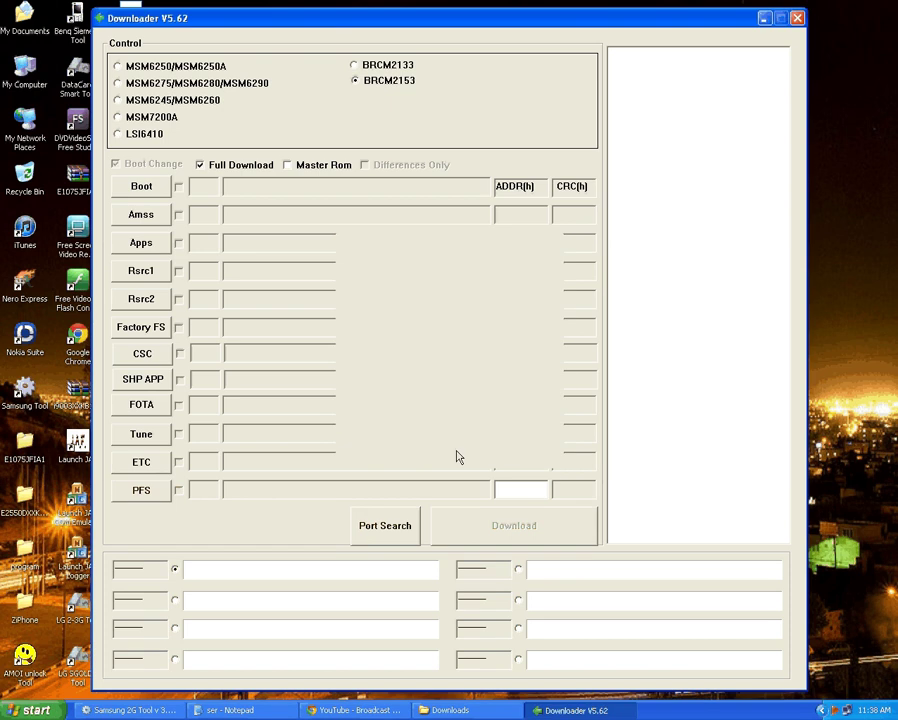
{"action": "left_click", "coordinate": [147, 222]}
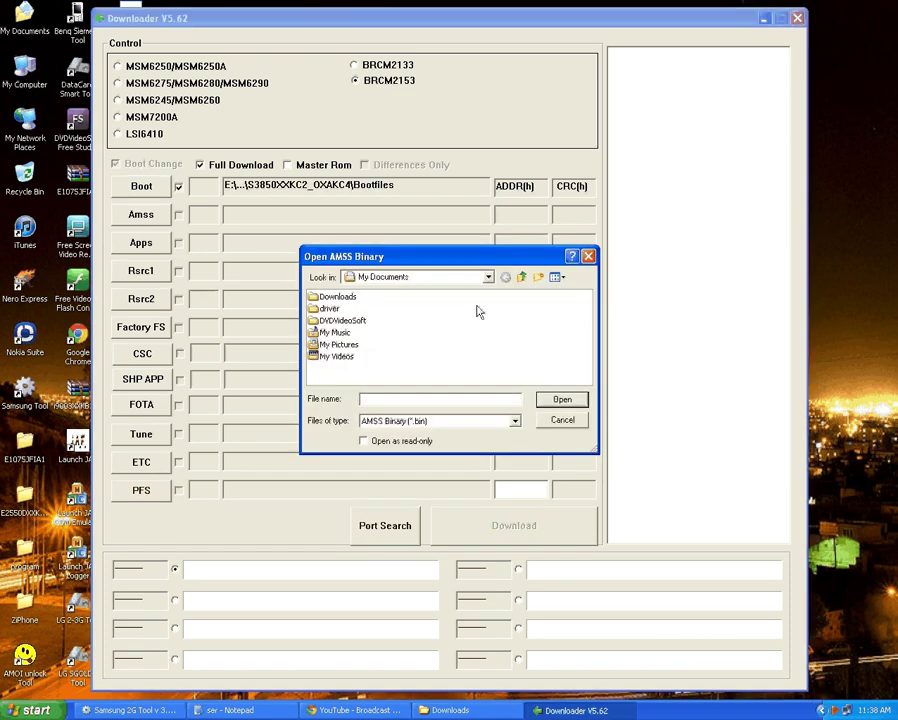
{"action": "left_click", "coordinate": [489, 277]}
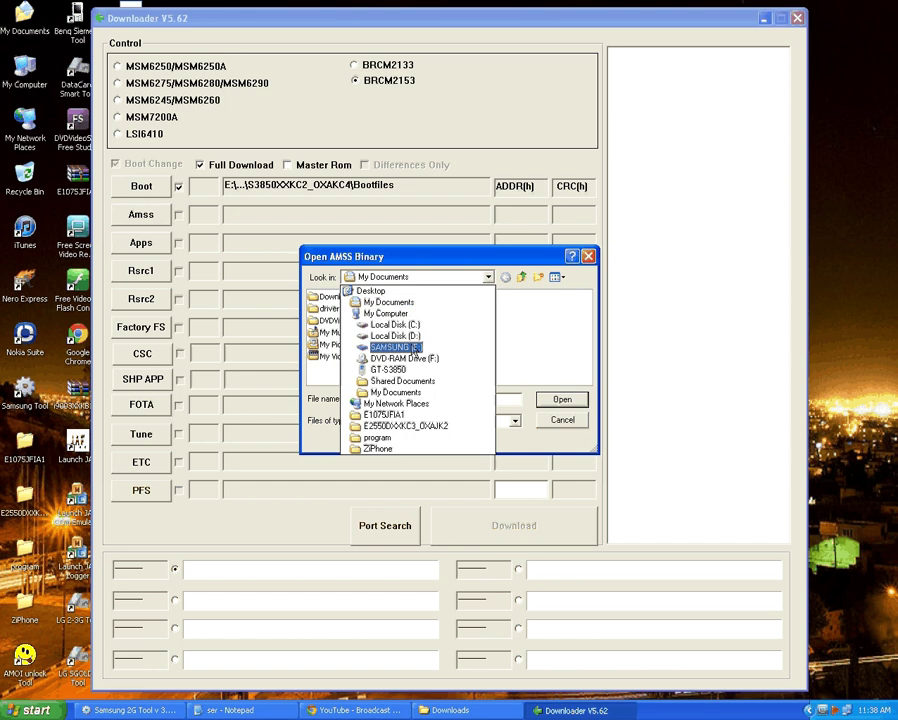
{"action": "left_click", "coordinate": [383, 350]}
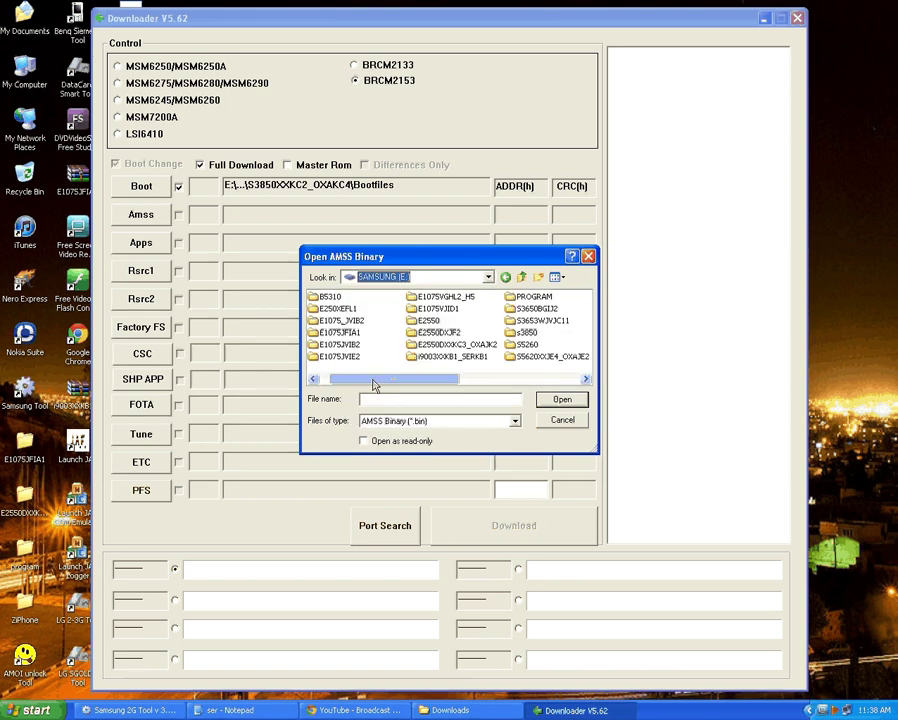
{"action": "left_click", "coordinate": [525, 333]}
{"action": "double_click", "coordinate": [525, 335]}
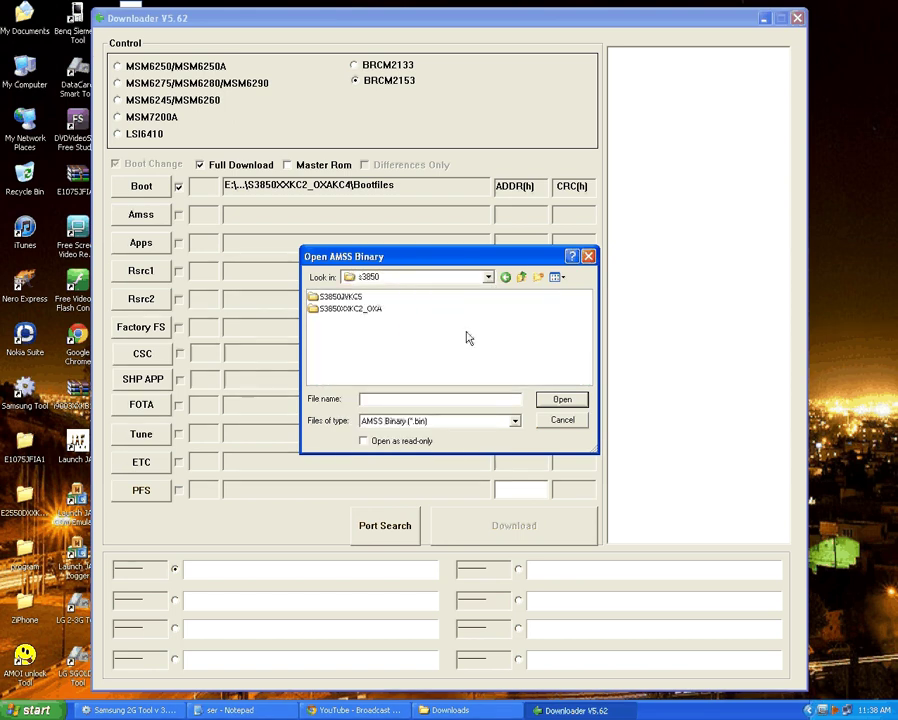
{"action": "double_click", "coordinate": [366, 309]}
{"action": "left_click", "coordinate": [366, 305]}
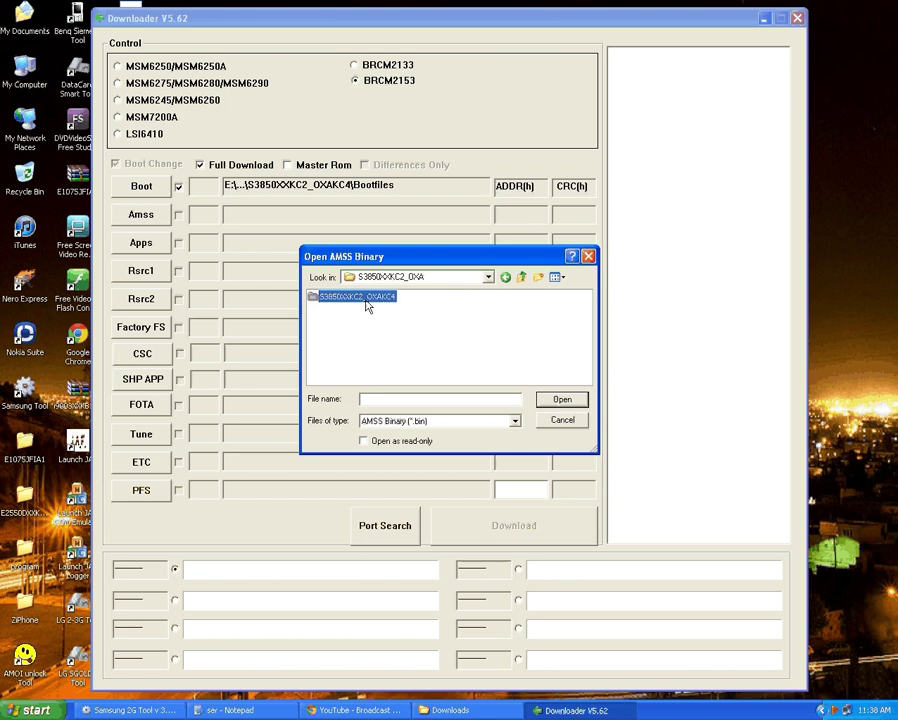
{"action": "double_click", "coordinate": [366, 305]}
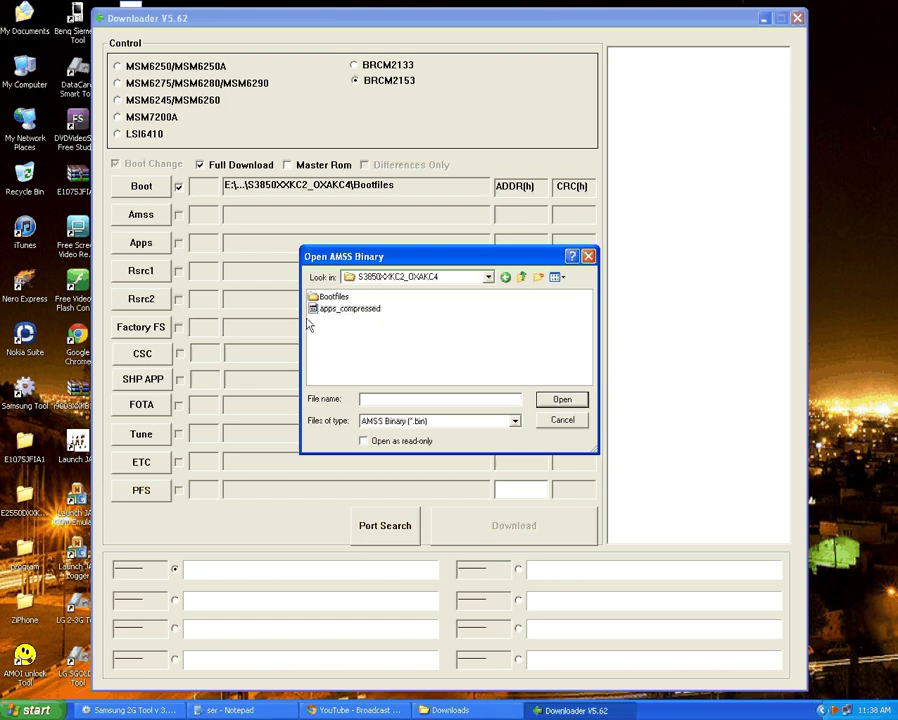
{"action": "left_click", "coordinate": [560, 421]}
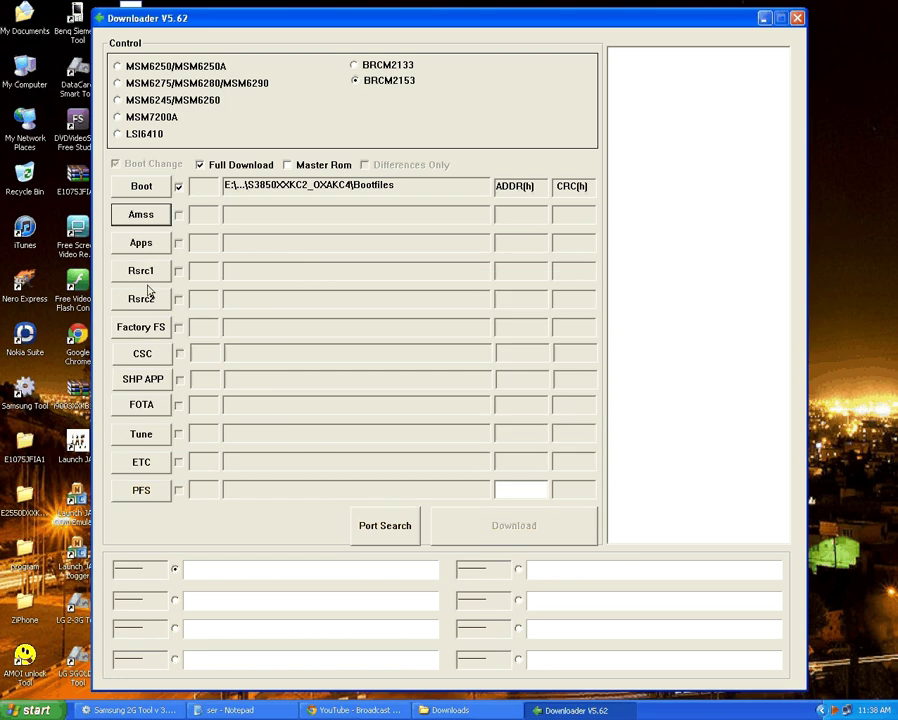
Load apps_compressed as the Apps binary from the S3850XXKC2_OXAKC4 firmware folder under s3850 on the SAMSUNG (E:) drive
{"action": "left_click", "coordinate": [142, 242]}
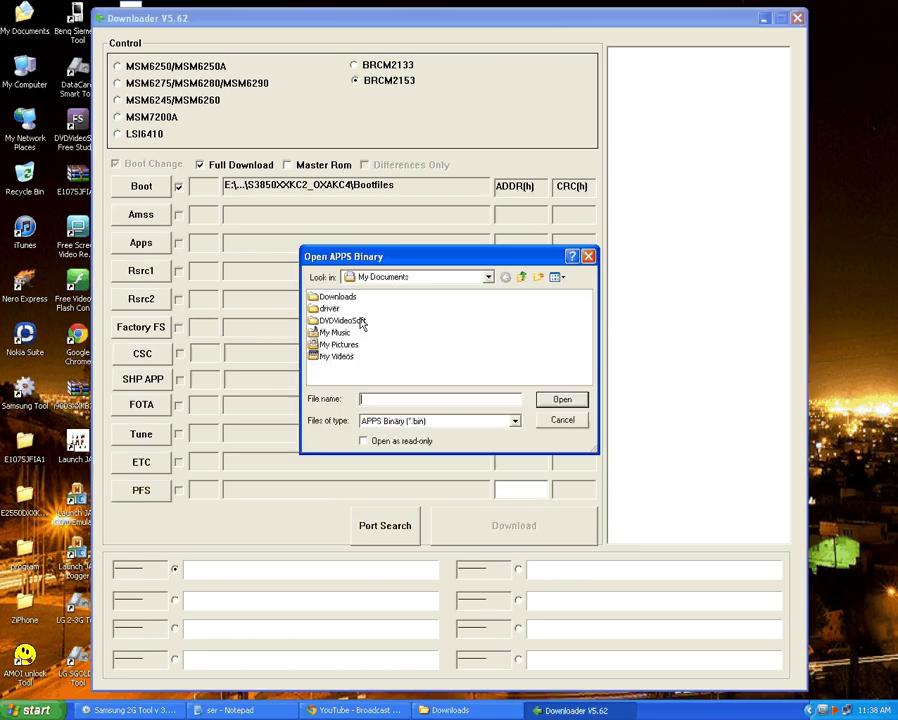
{"action": "left_click", "coordinate": [478, 278]}
{"action": "left_click", "coordinate": [433, 352]}
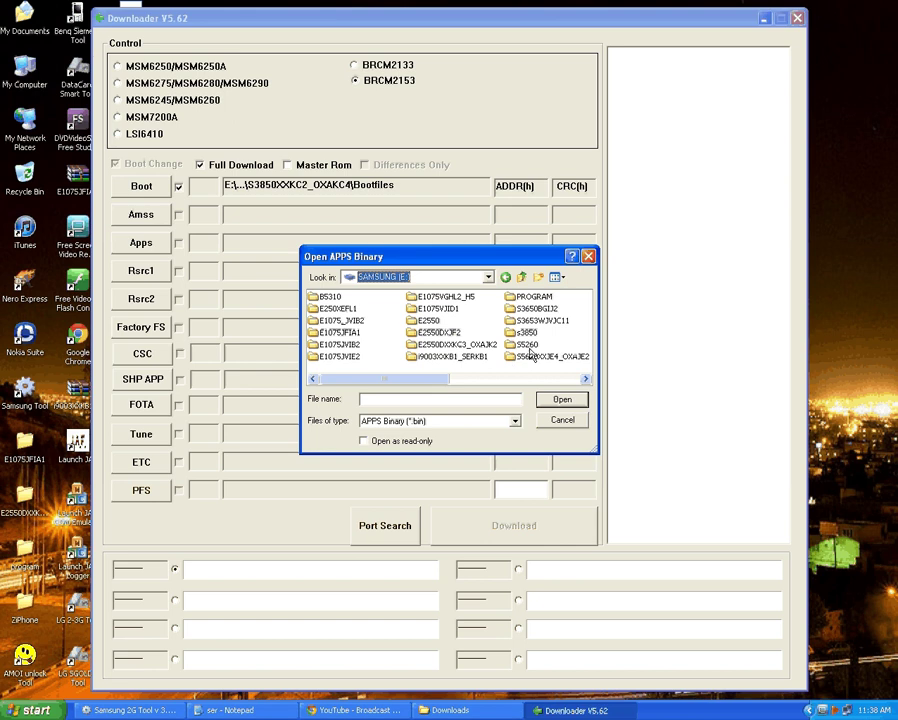
{"action": "left_click", "coordinate": [524, 334]}
{"action": "double_click", "coordinate": [524, 336]}
{"action": "double_click", "coordinate": [376, 312]}
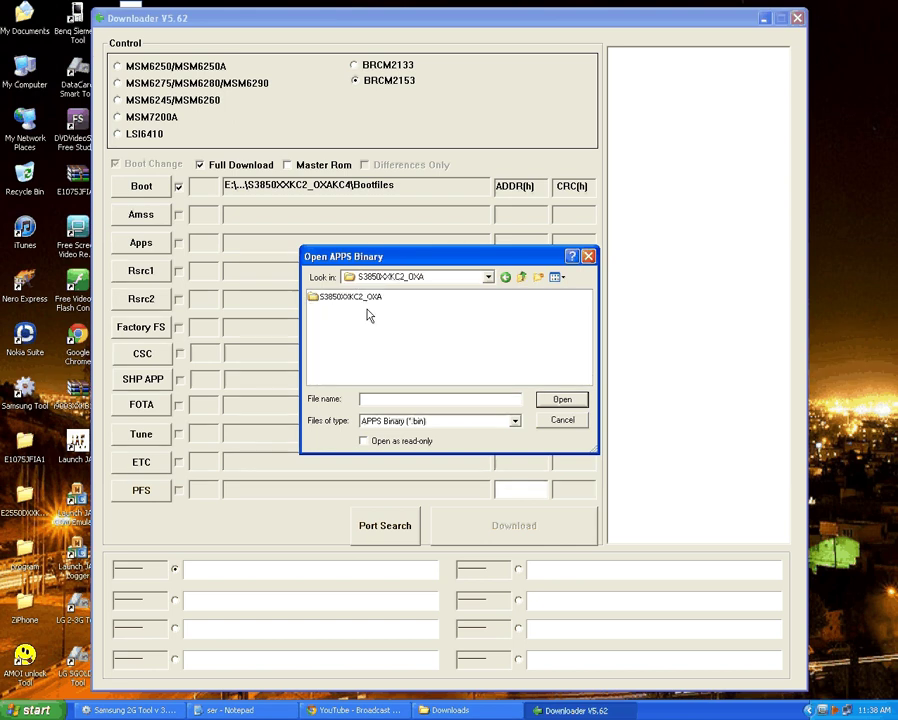
{"action": "left_click", "coordinate": [369, 300]}
{"action": "double_click", "coordinate": [369, 300]}
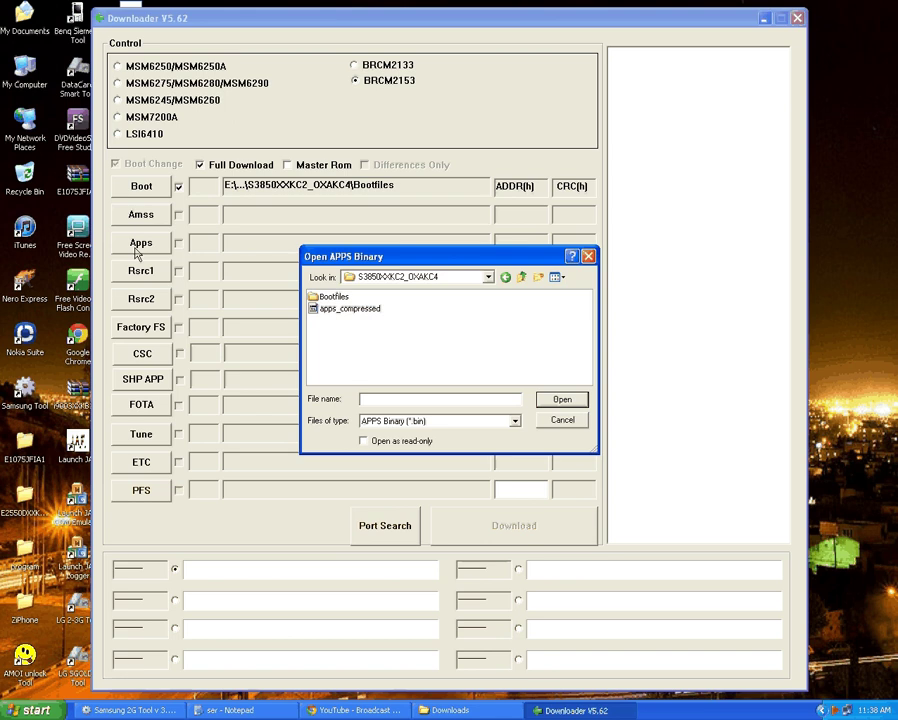
{"action": "double_click", "coordinate": [348, 309]}
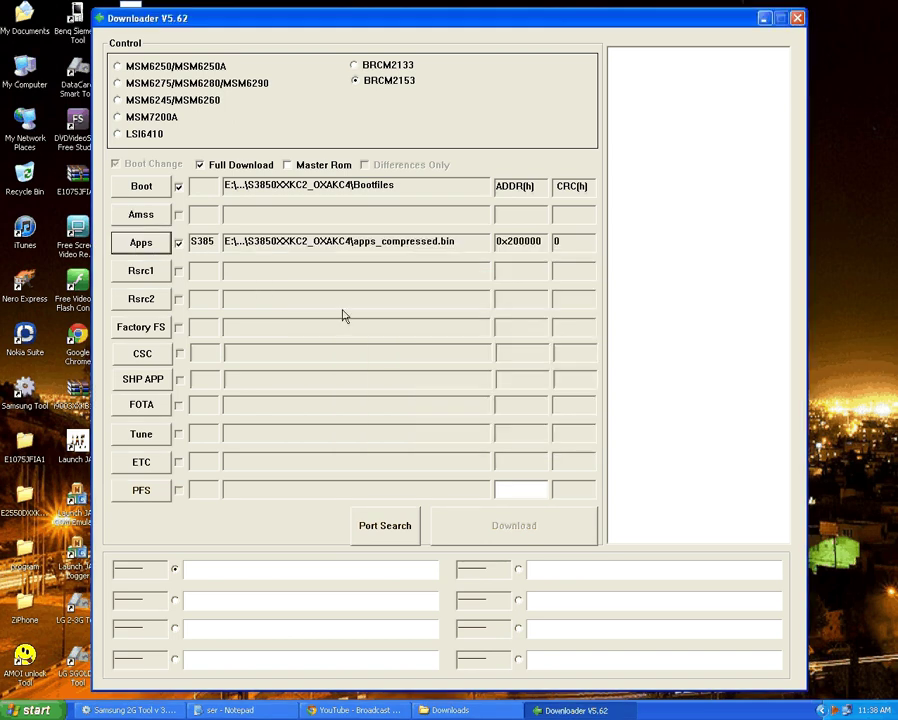
Load Rsrc_S3850_Open_Europe_Common.rc1 as the Rsrc1 binary and Rsrc2_S3850(Low).rc2 as the Rsrc2 binary
{"action": "left_click", "coordinate": [141, 276]}
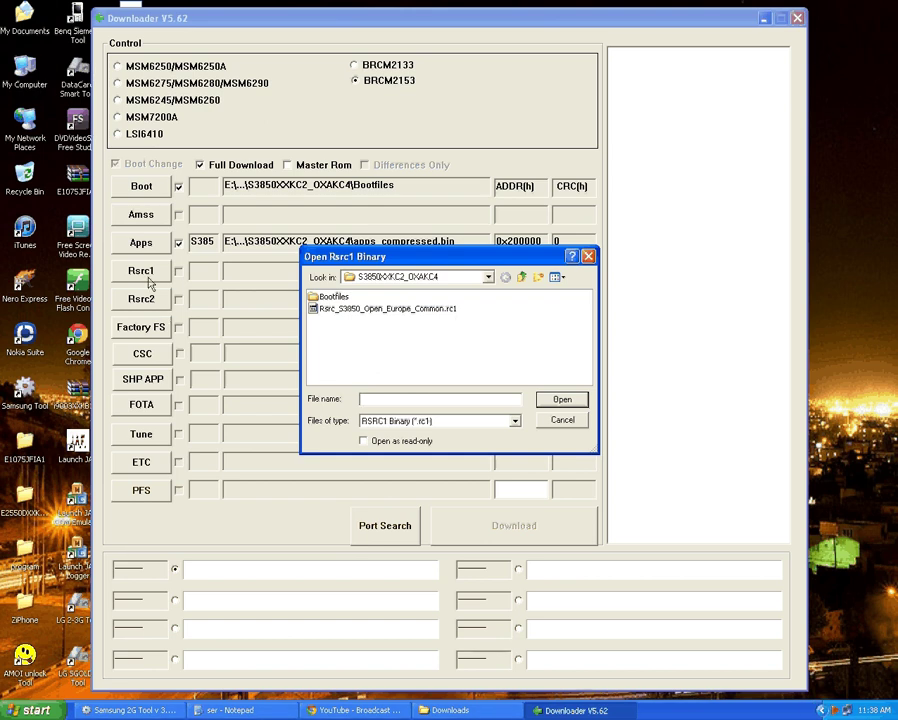
{"action": "left_click", "coordinate": [330, 309]}
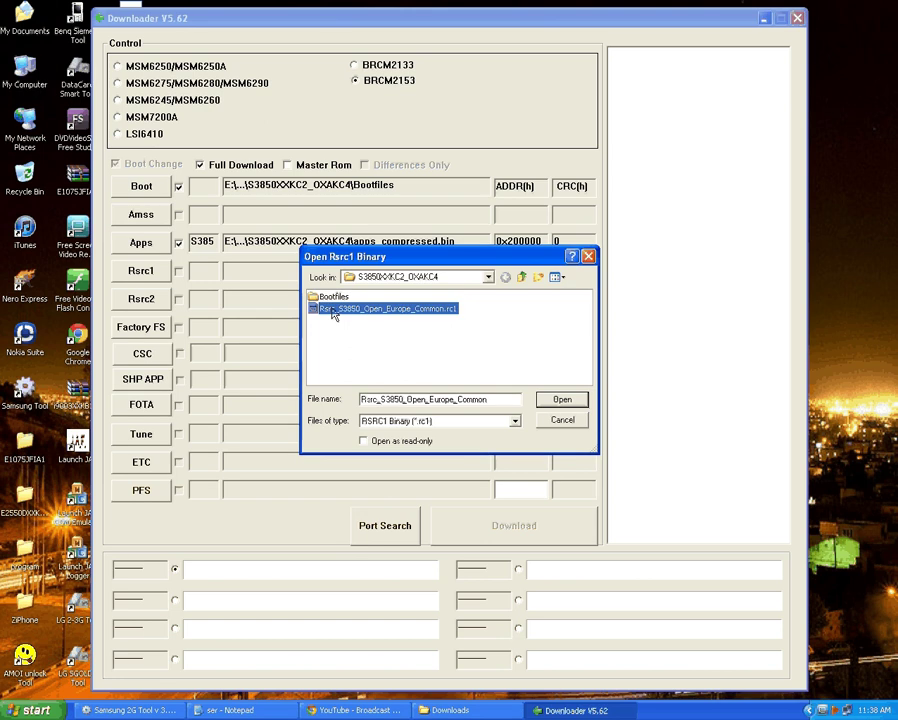
{"action": "left_click", "coordinate": [561, 410]}
{"action": "left_click", "coordinate": [141, 298]}
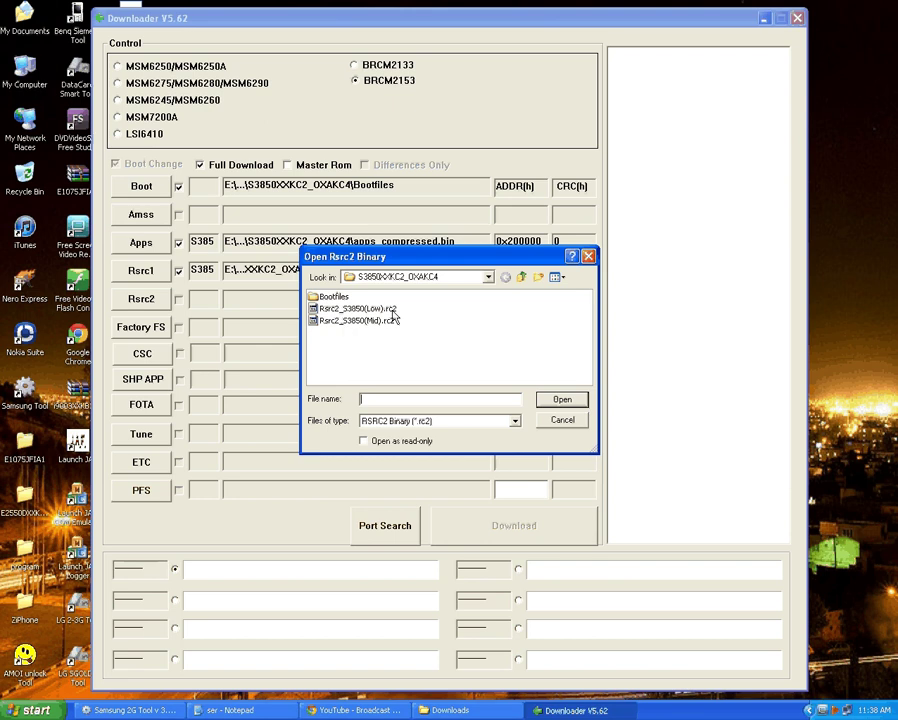
{"action": "left_click", "coordinate": [352, 309]}
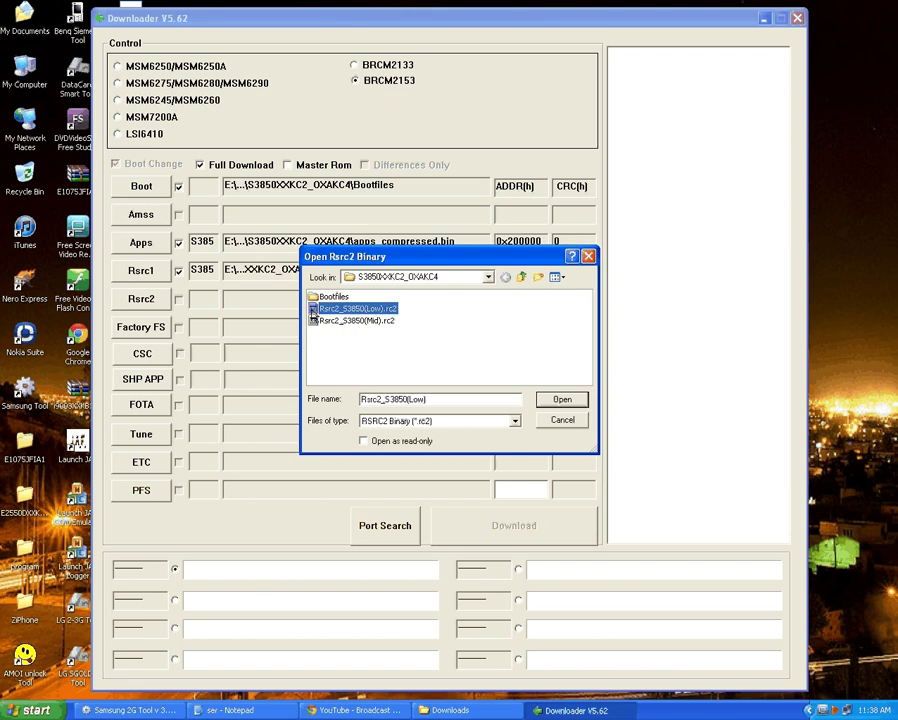
{"action": "left_click", "coordinate": [558, 400]}
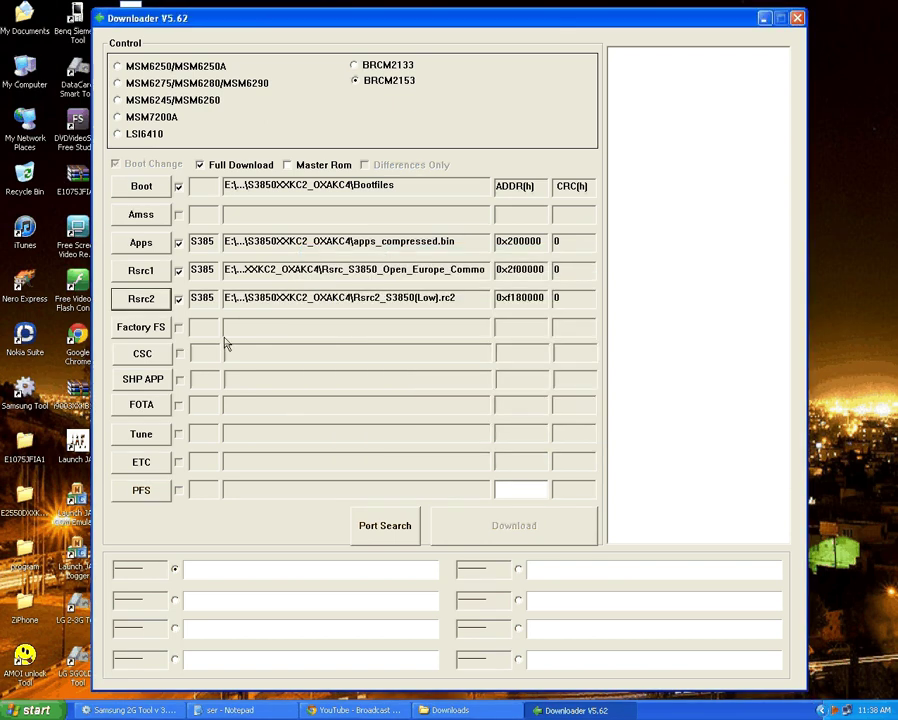
Load FactoryFs_S3850_Open_Europe_Common.ffs as the Factory FS binary and CSC_S3850_Open_Europe_Common_OXA.csc as the CSC file
{"action": "left_click", "coordinate": [143, 329]}
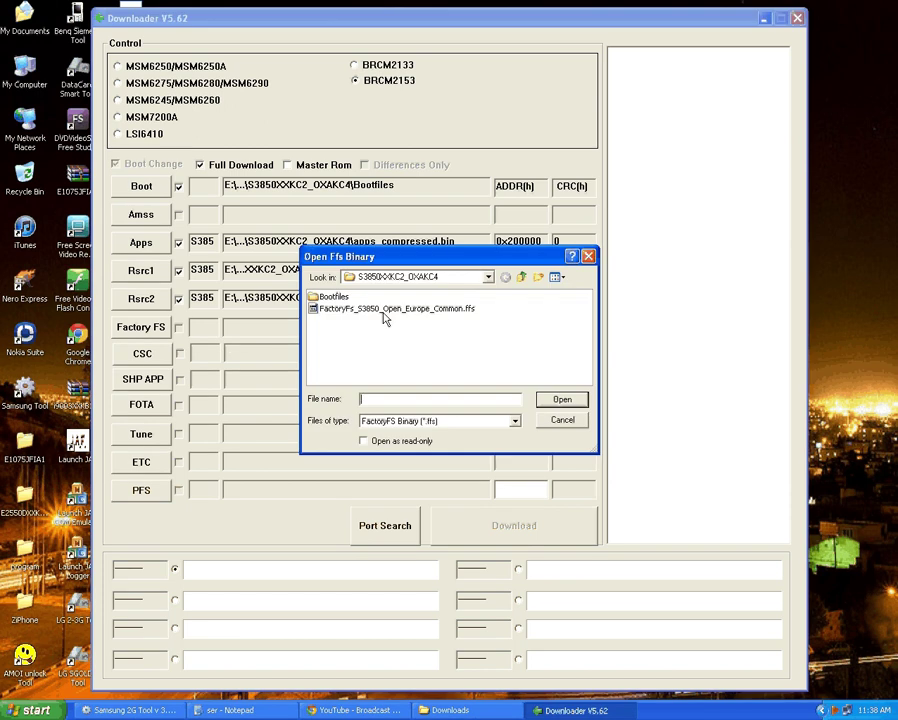
{"action": "left_click", "coordinate": [466, 311]}
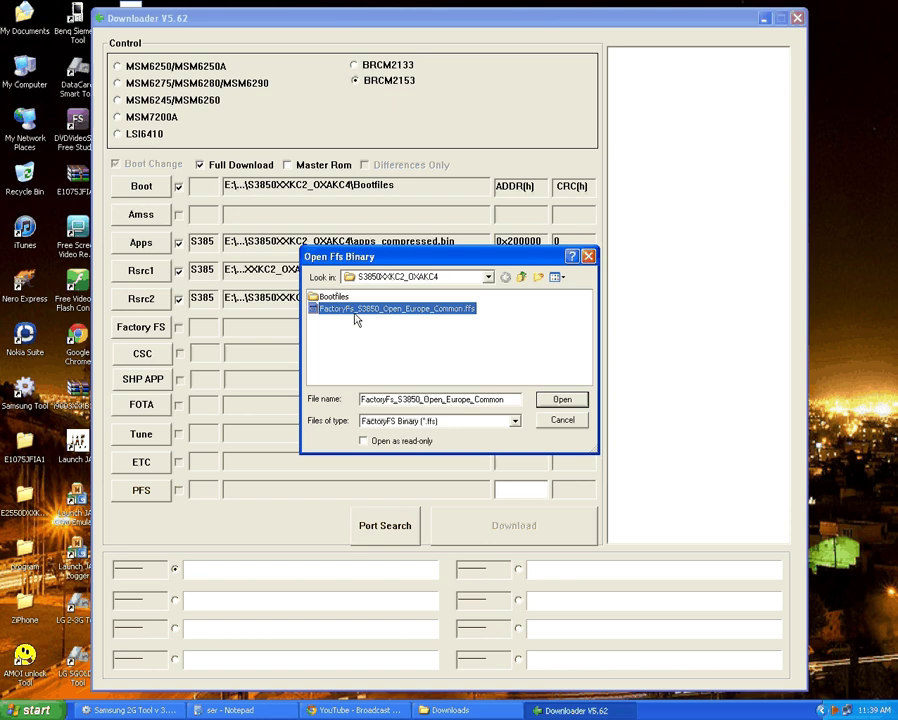
{"action": "left_click", "coordinate": [574, 401]}
{"action": "left_click", "coordinate": [152, 358]}
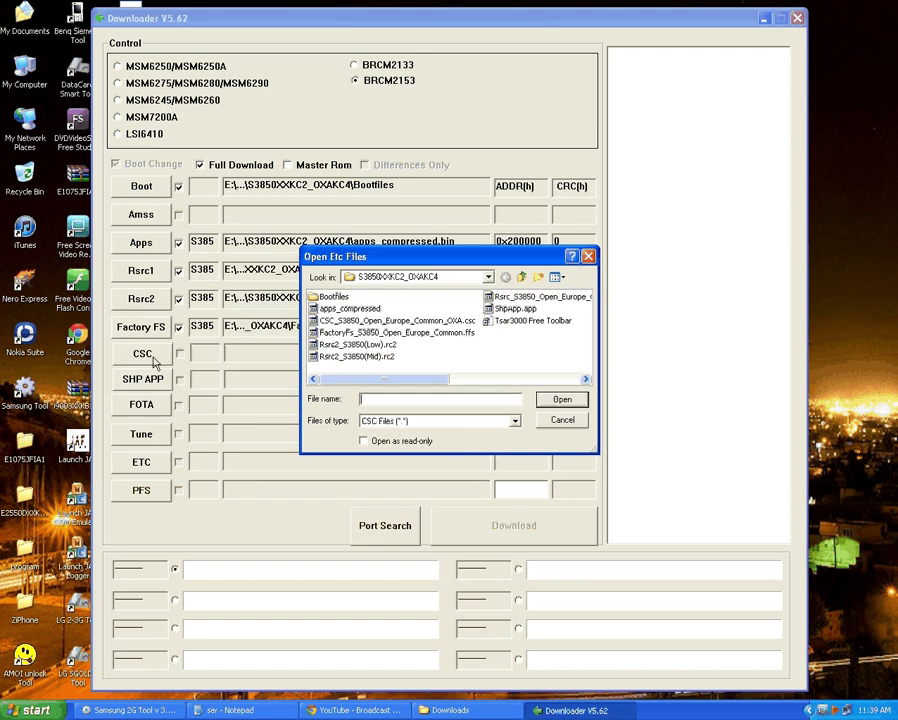
{"action": "left_click", "coordinate": [467, 322]}
{"action": "left_click", "coordinate": [468, 323]}
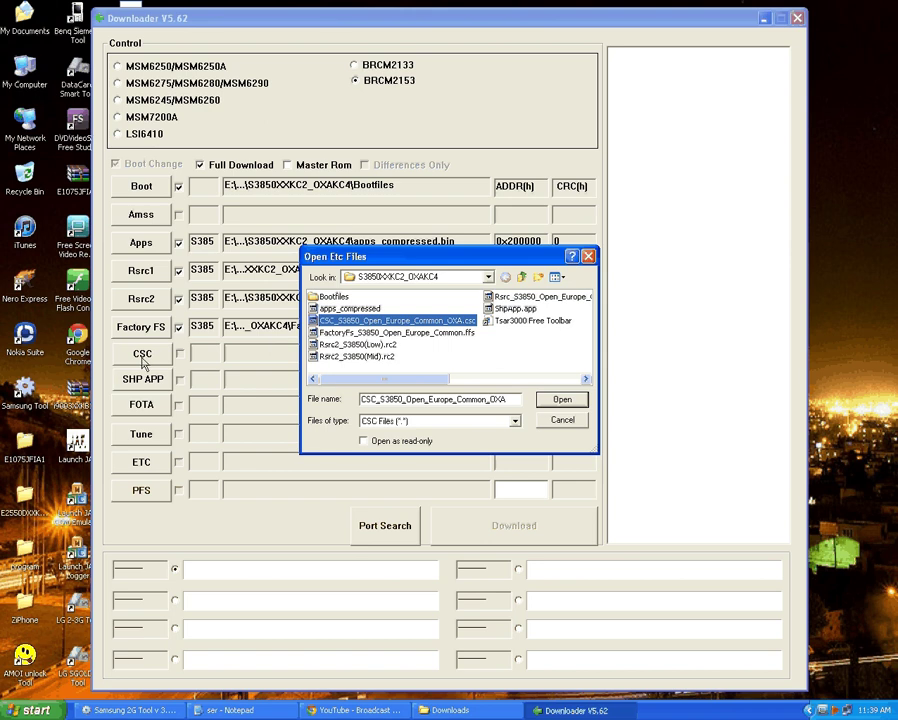
{"action": "left_click", "coordinate": [546, 402]}
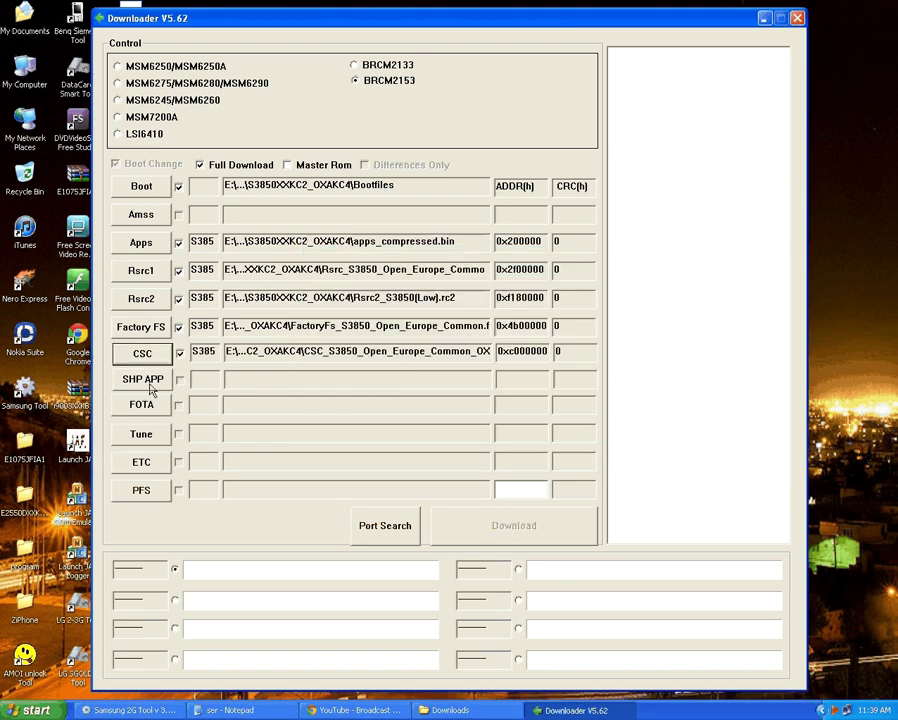
Load ShpApp.app from the firmware folder as the SHP APP file
{"action": "left_click", "coordinate": [150, 384]}
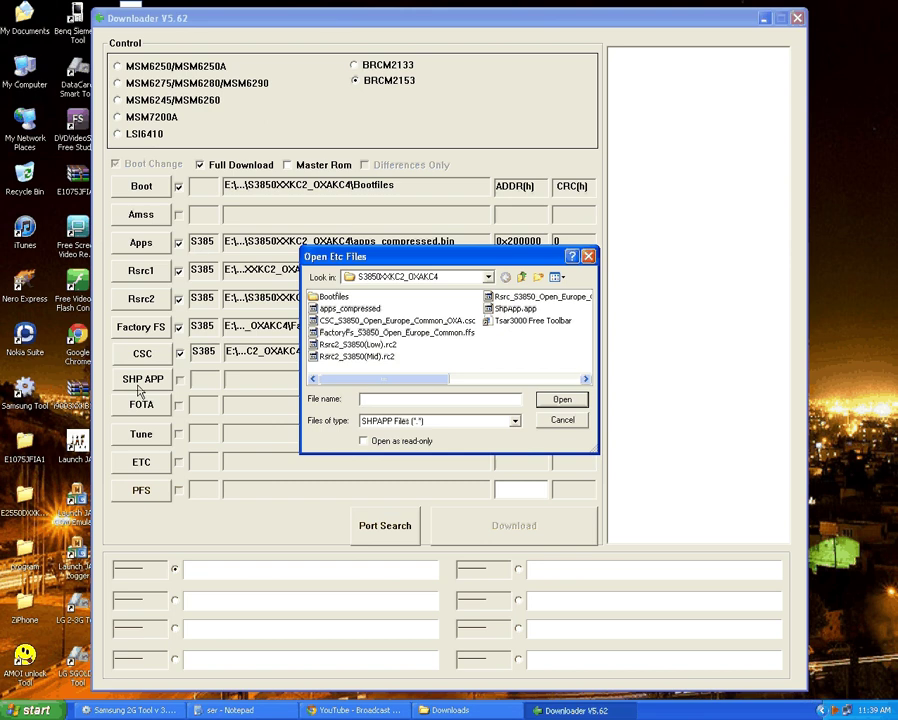
{"action": "left_click", "coordinate": [516, 310]}
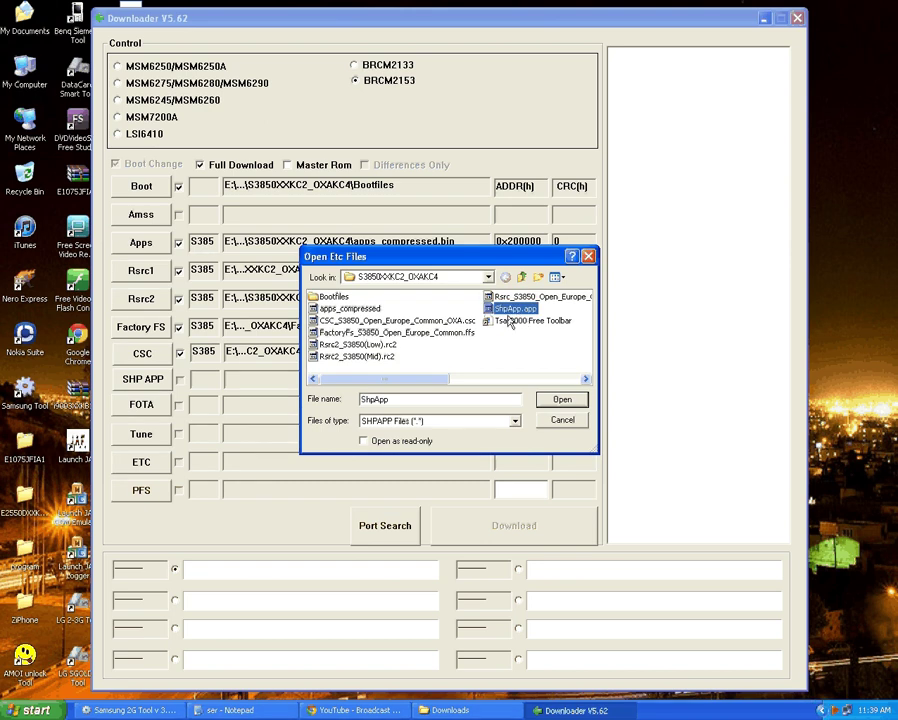
{"action": "left_click", "coordinate": [562, 399]}
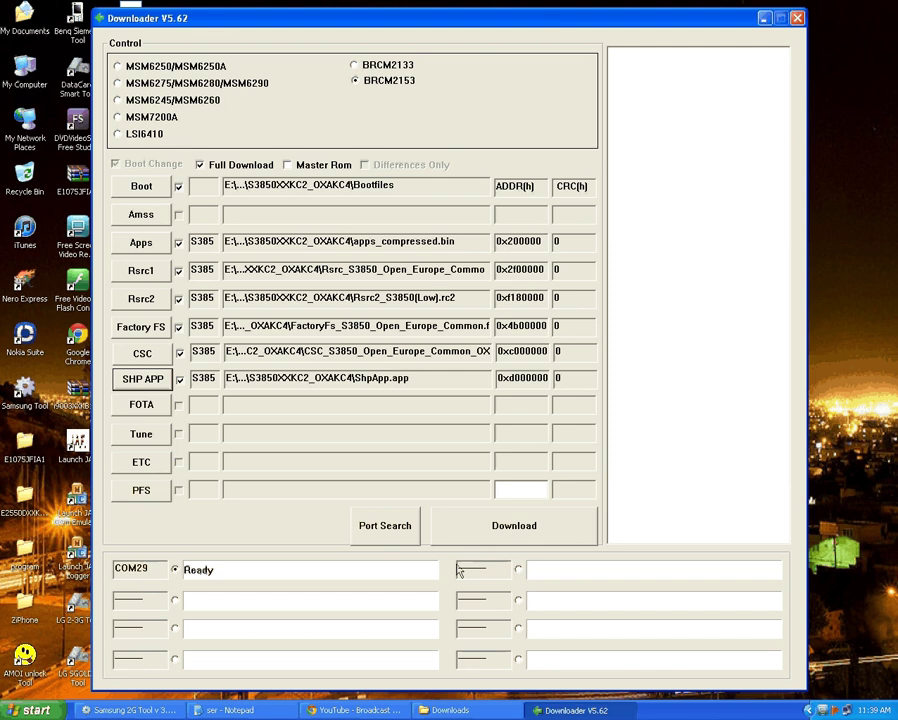
Search for the connected phone's port and start downloading the loaded firmware files to it
{"action": "left_click", "coordinate": [362, 536]}
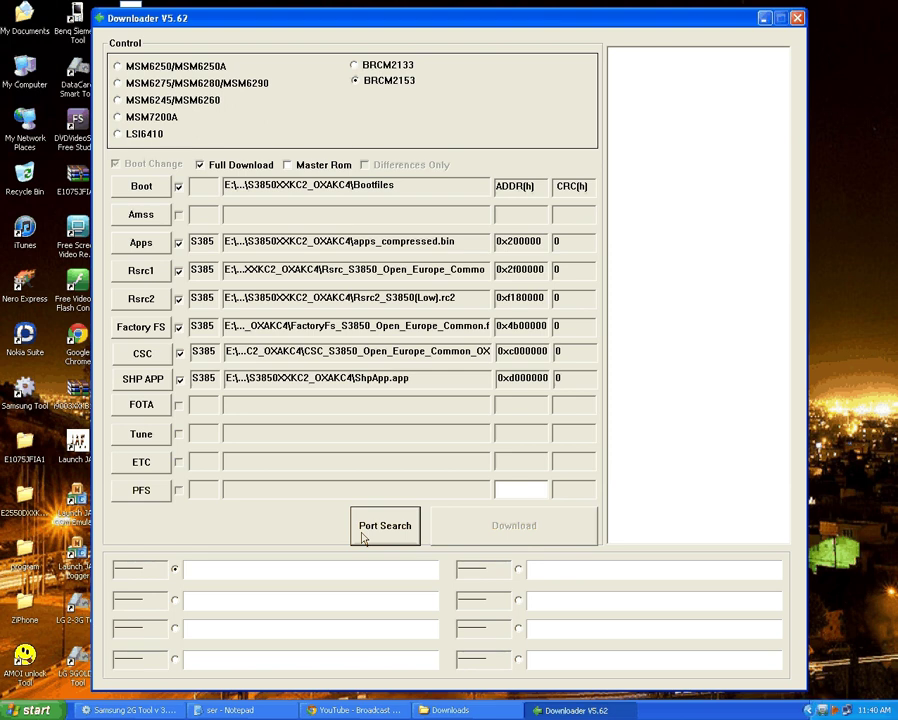
{"action": "left_click", "coordinate": [363, 538]}
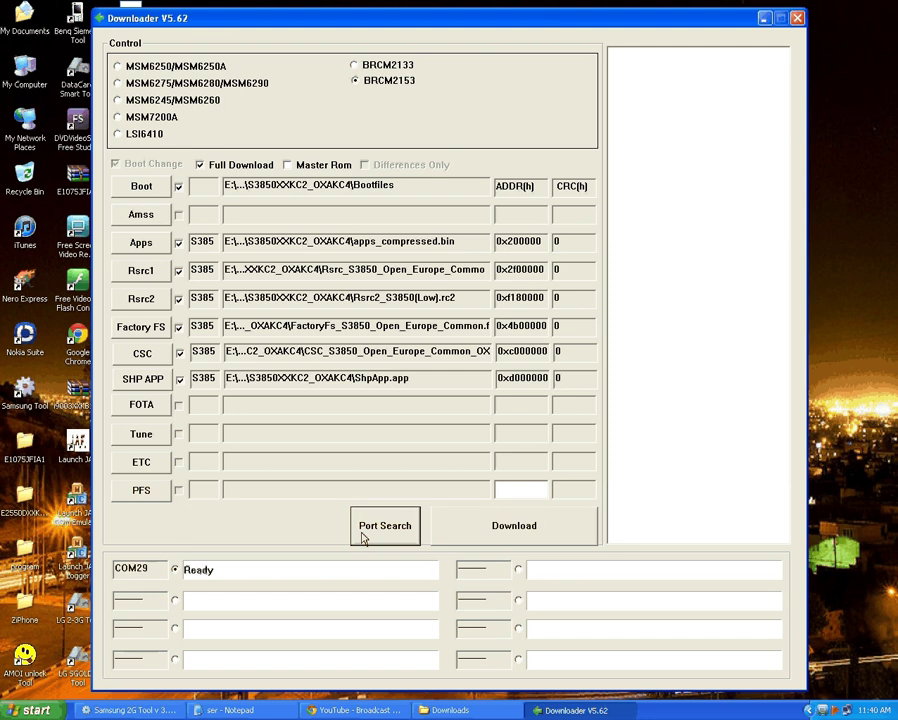
{"action": "left_click", "coordinate": [499, 537]}
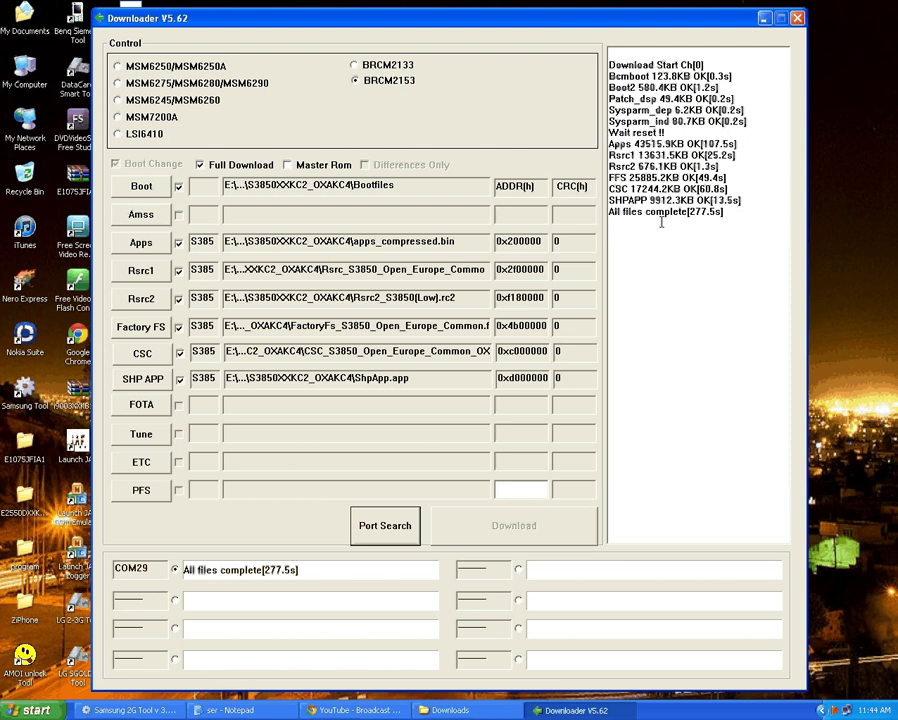
{"action": "left_click_drag", "start_coordinate": [685, 212], "coordinate": [608, 212]}
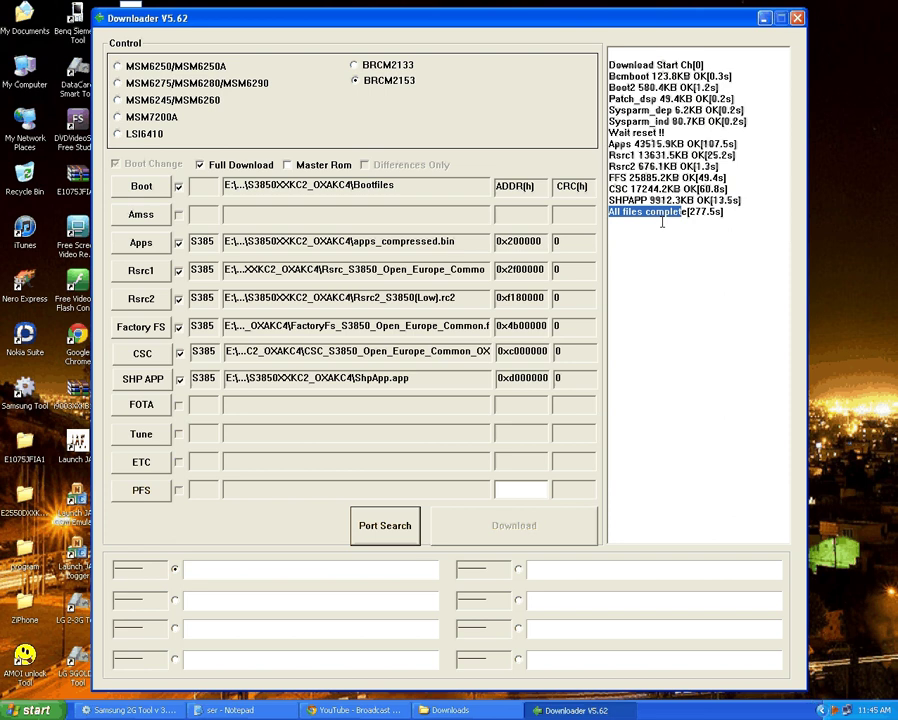
{"action": "left_click", "coordinate": [824, 711]}
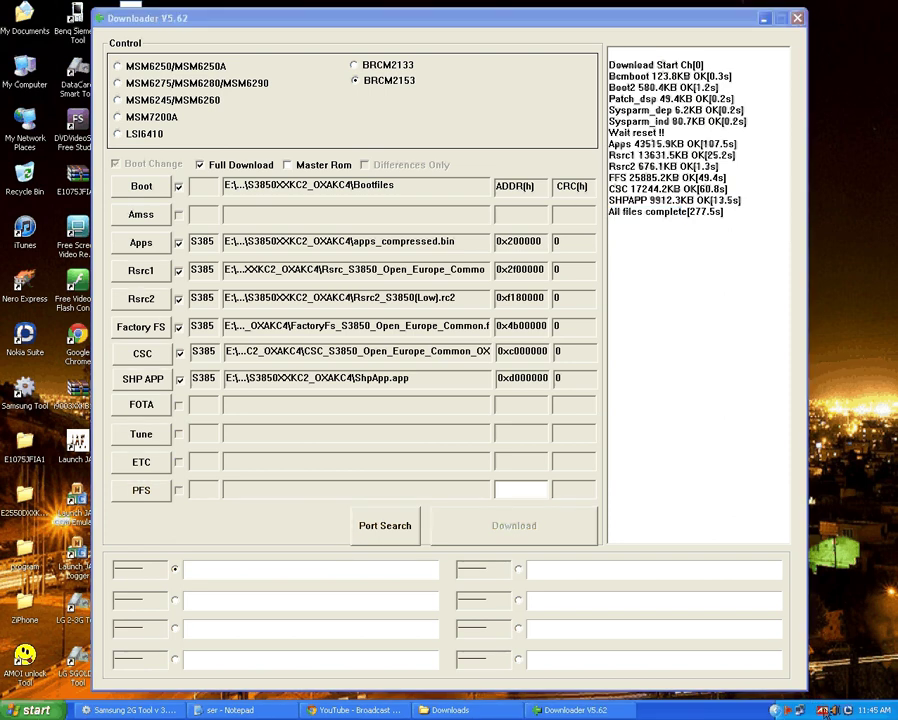